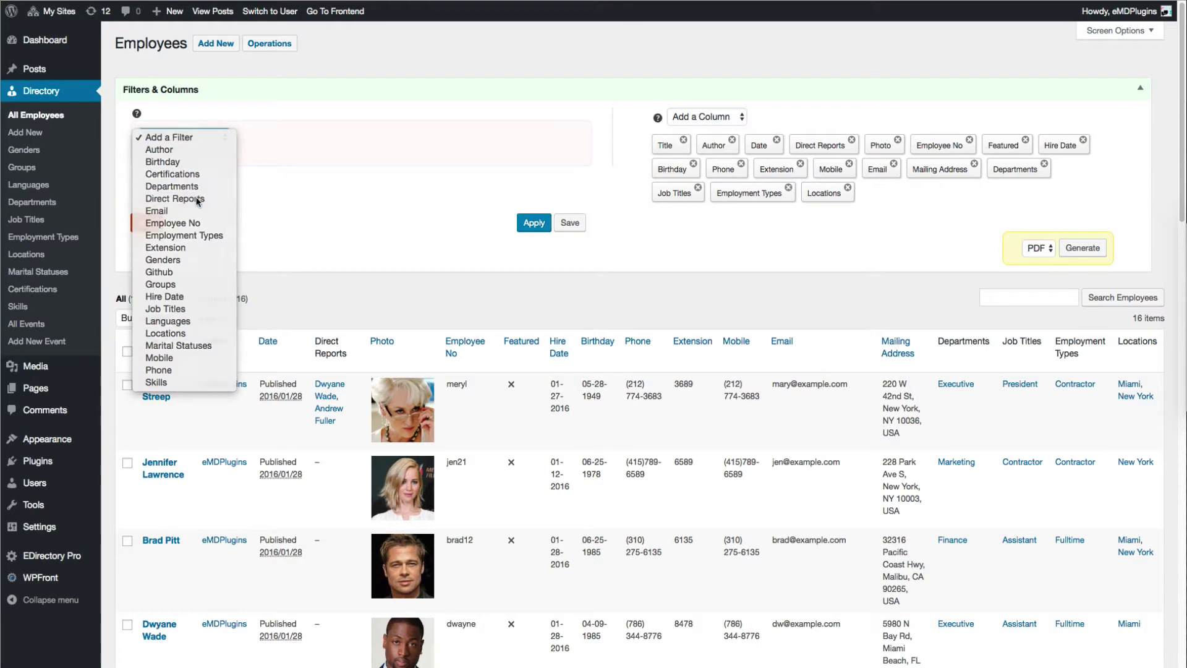
Filter employees to the chosen manager's direct reports with job title Analyst and apply.
{"action": "left_click", "coordinate": [198, 199]}
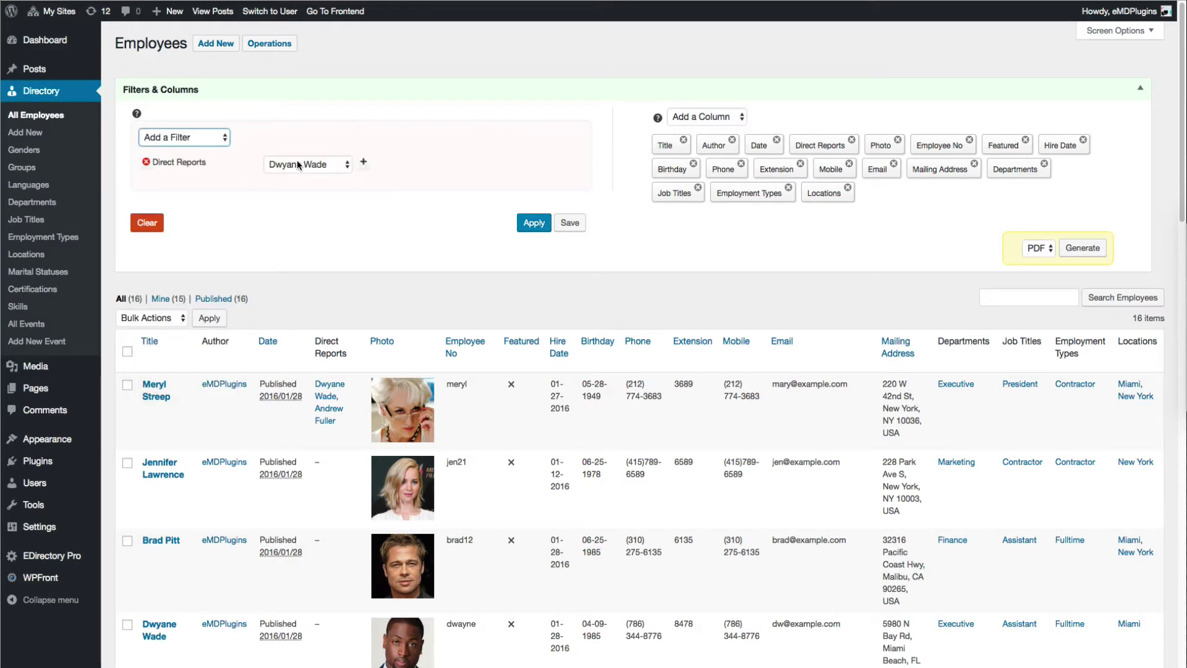
{"action": "left_click", "coordinate": [298, 164]}
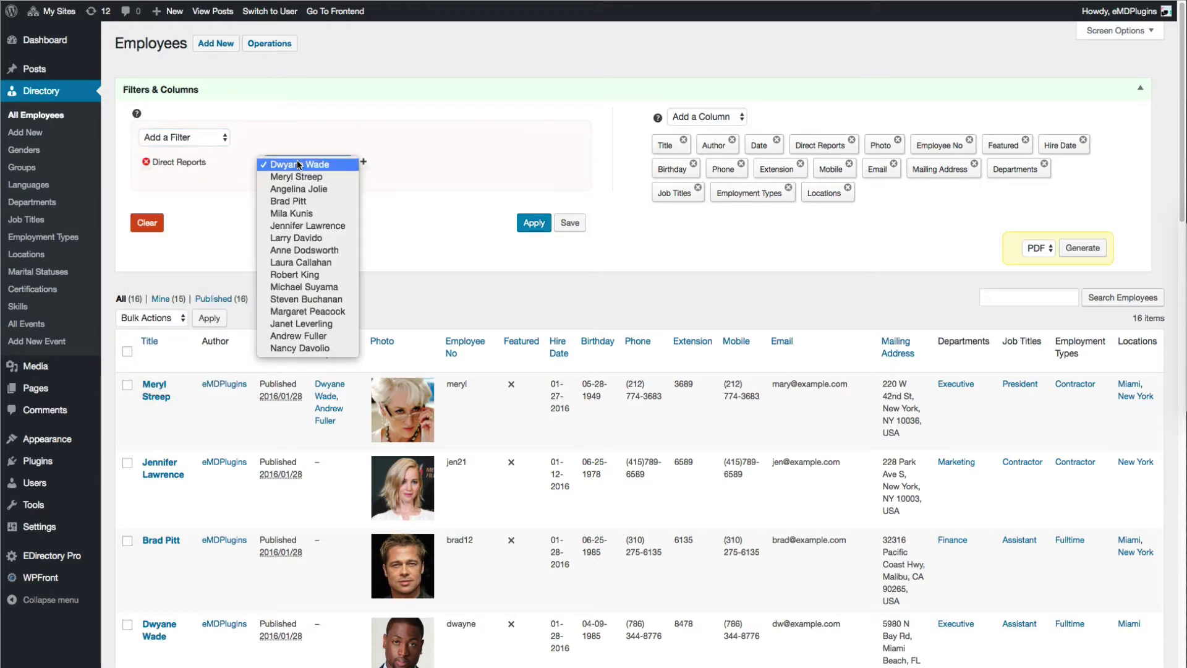
{"action": "left_click", "coordinate": [335, 241]}
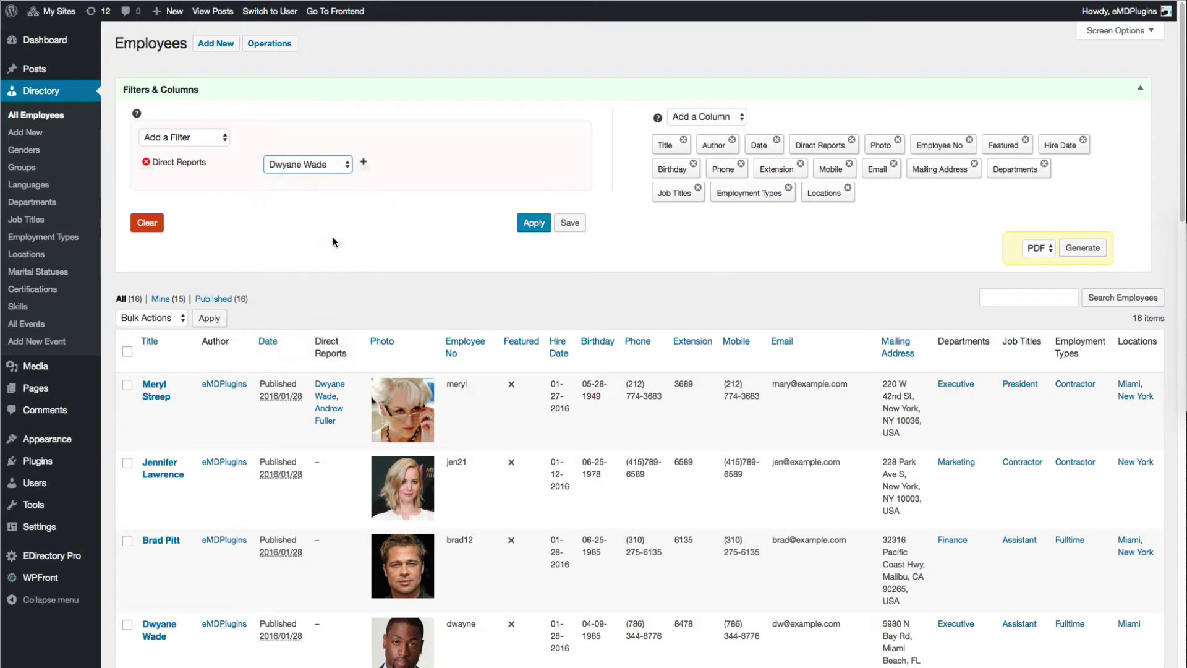
{"action": "left_click", "coordinate": [190, 136]}
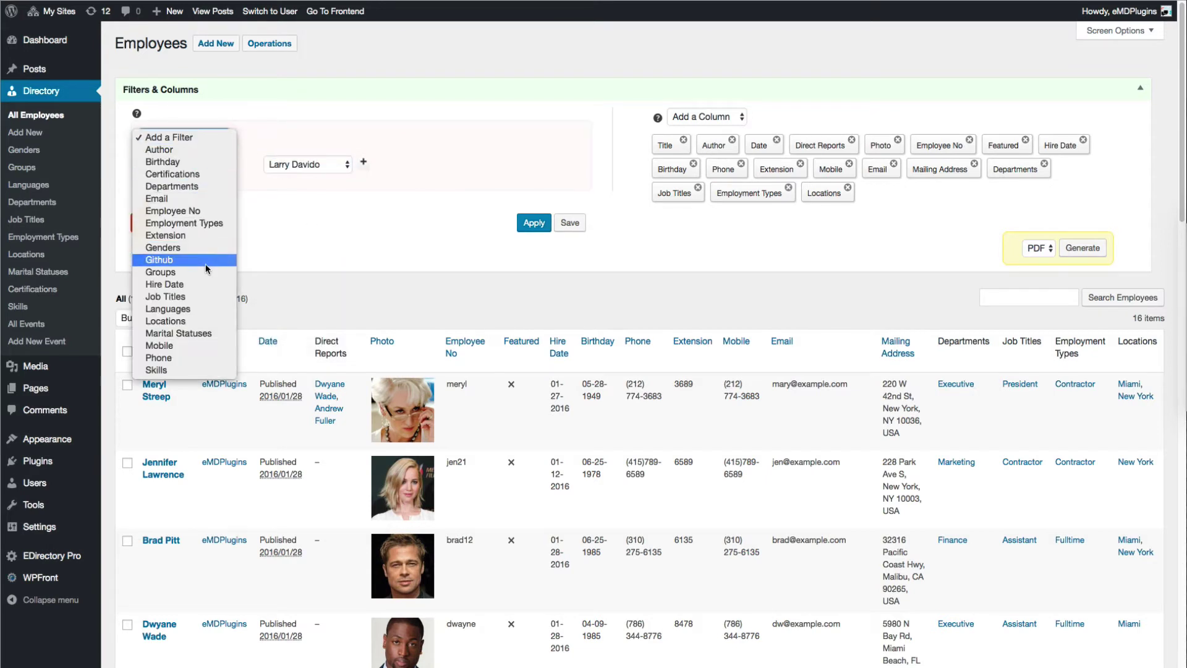
{"action": "left_click", "coordinate": [196, 297]}
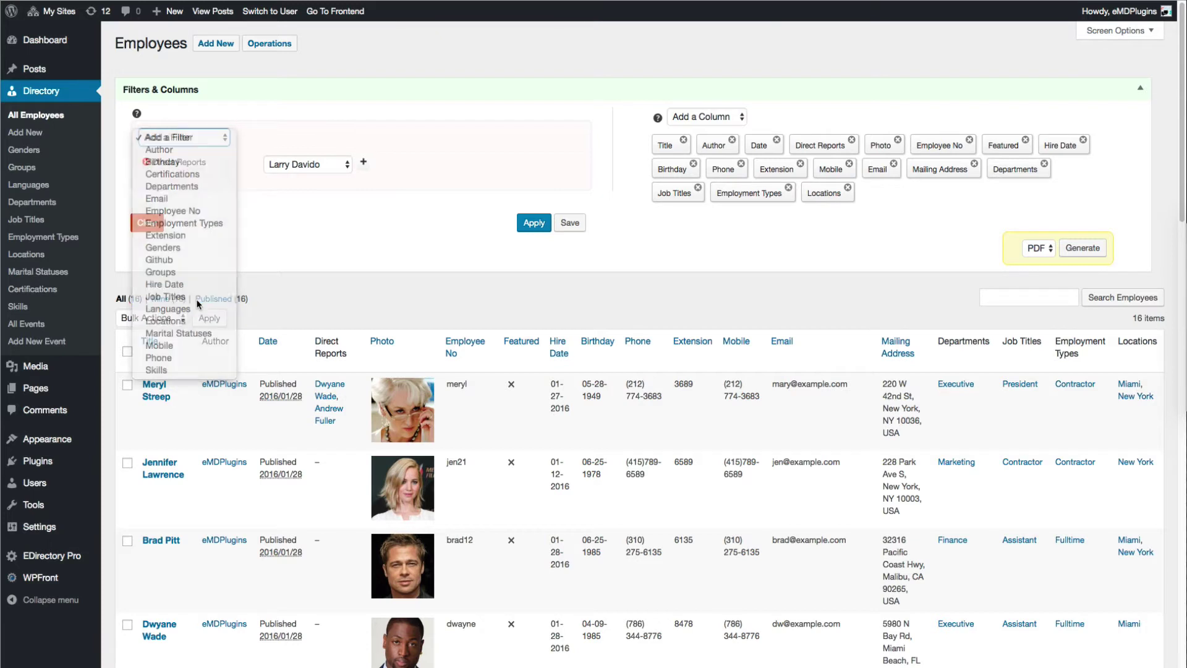
{"action": "left_click", "coordinate": [306, 186]}
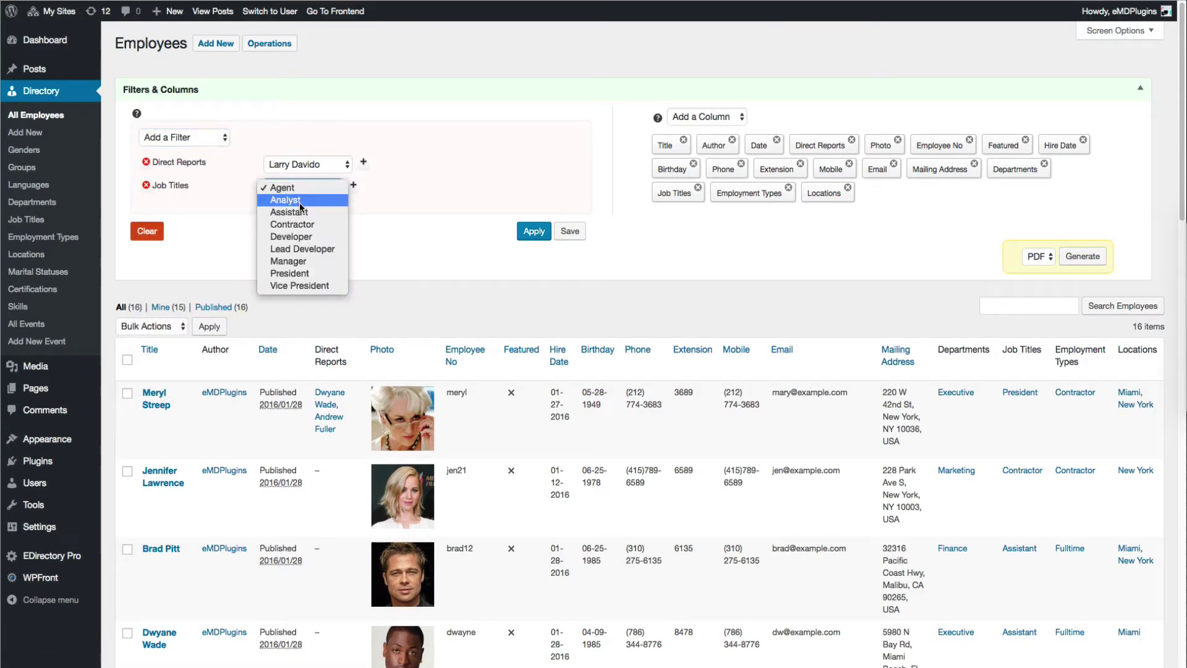
{"action": "left_click", "coordinate": [289, 200]}
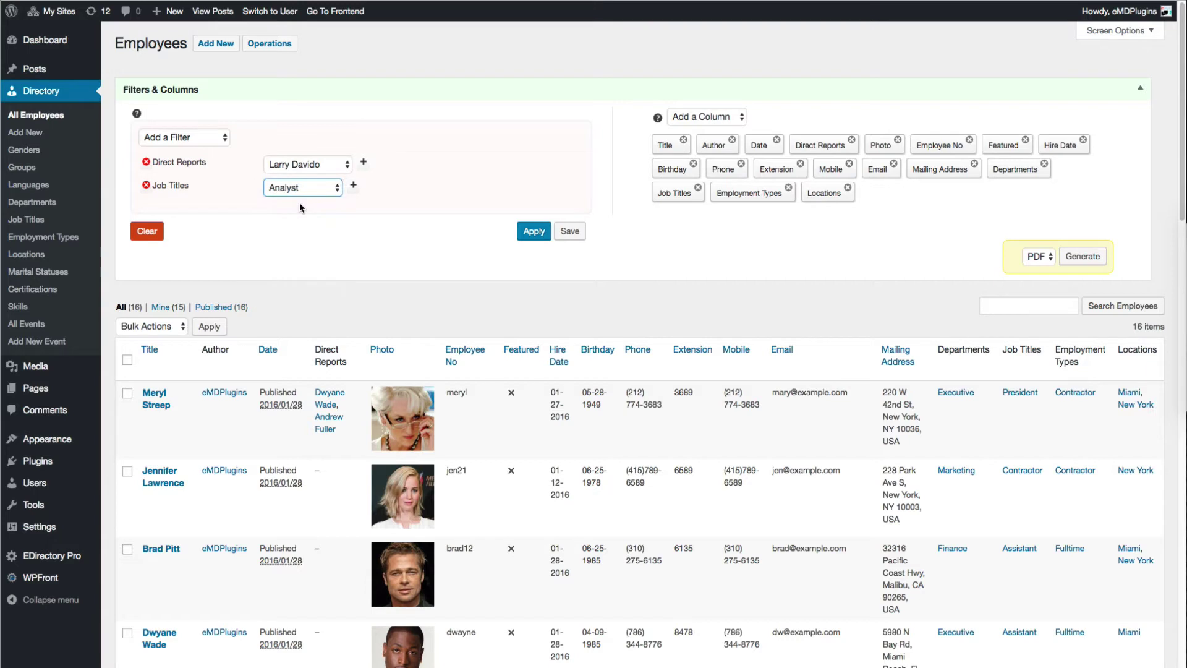
{"action": "left_click", "coordinate": [532, 233]}
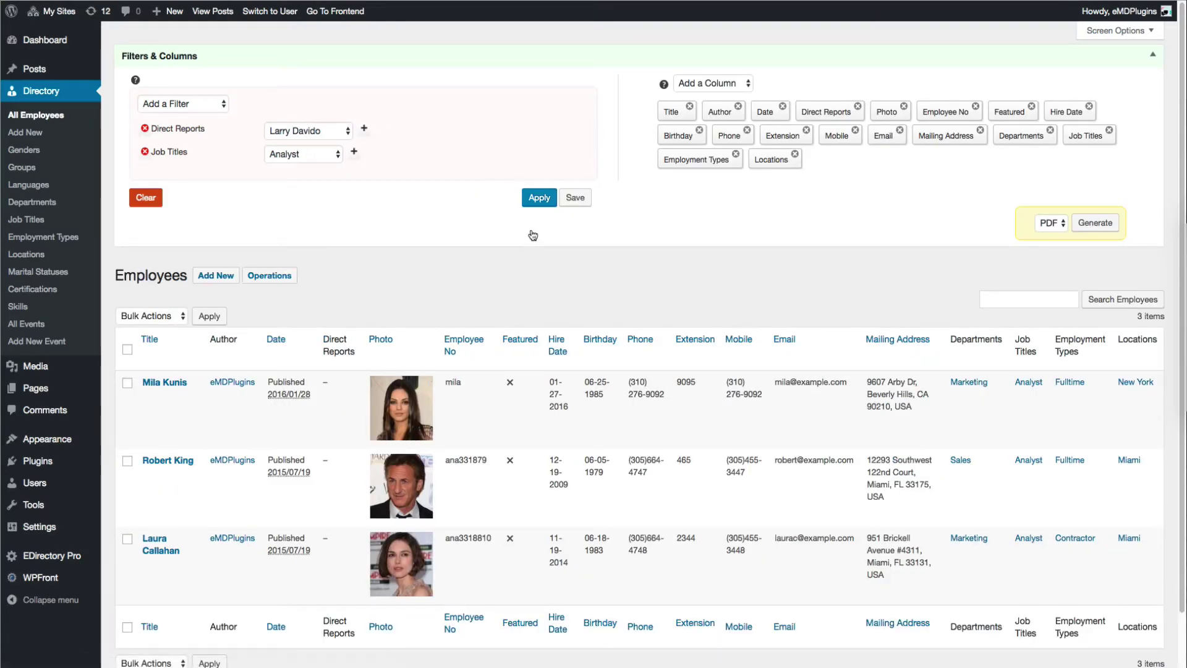
Add a Locations filter set to Miami and apply all three filters.
{"action": "left_click", "coordinate": [163, 106]}
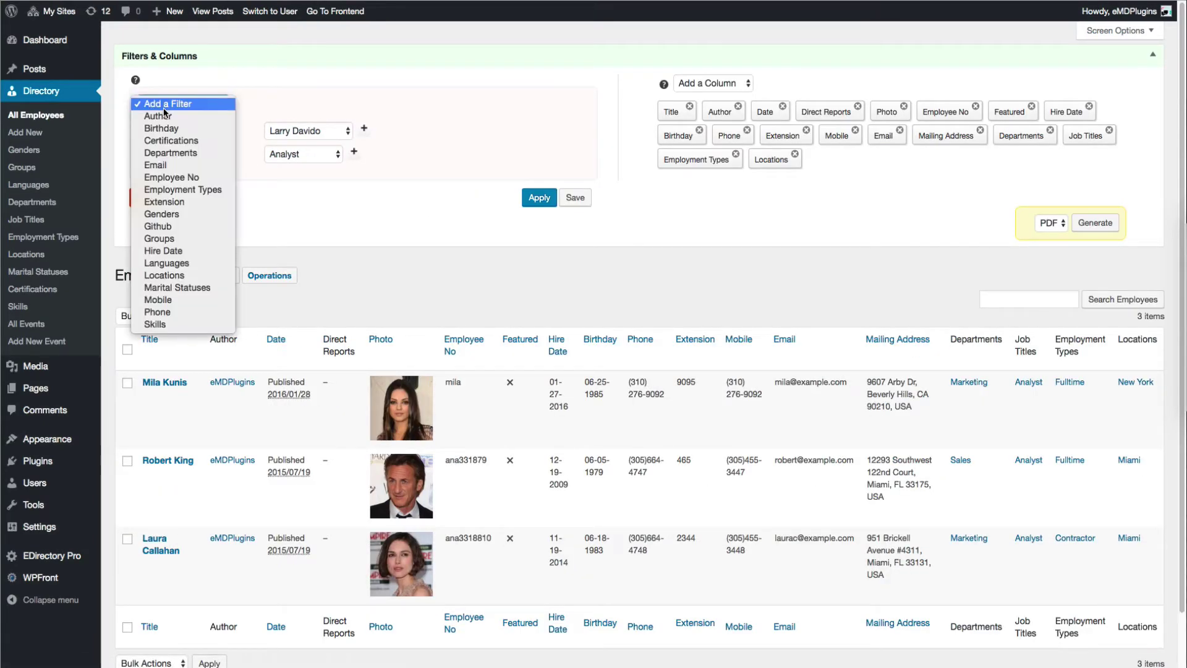
{"action": "left_click", "coordinate": [182, 275]}
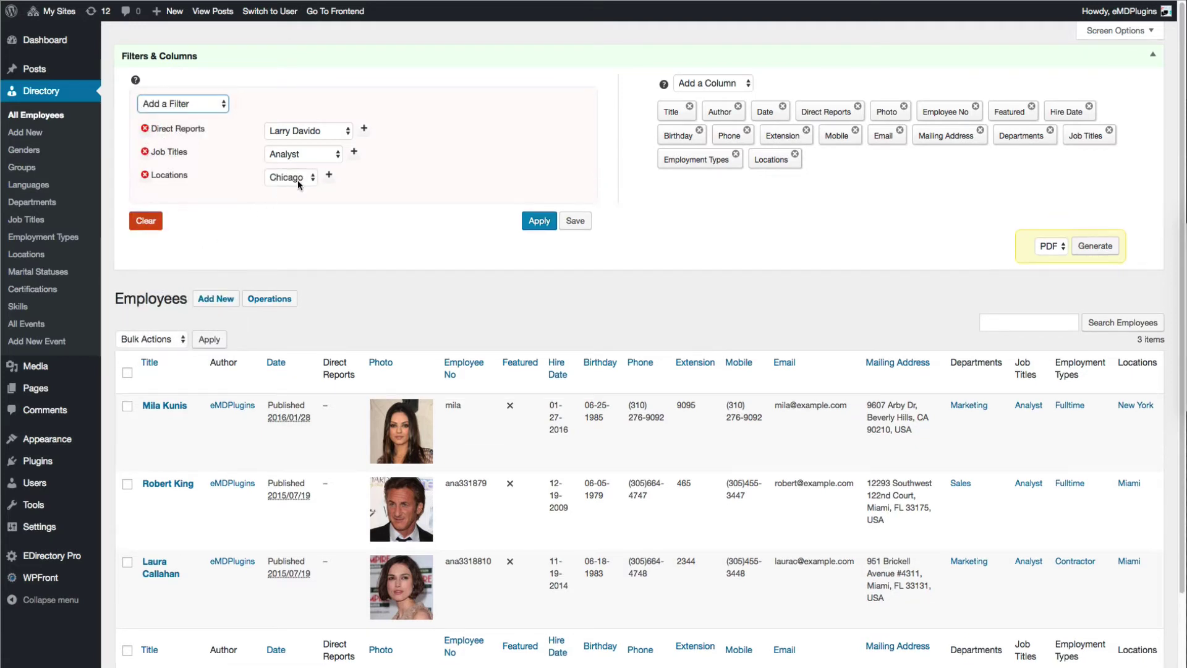
{"action": "left_click", "coordinate": [300, 181]}
{"action": "left_click", "coordinate": [288, 189]}
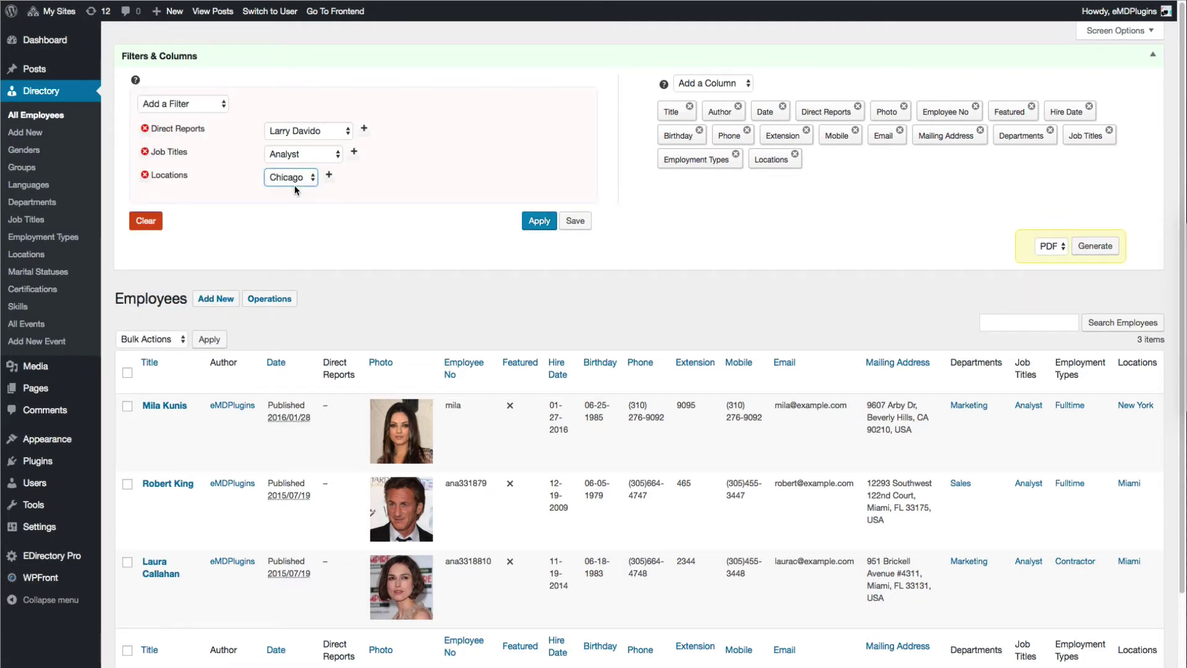
{"action": "left_click", "coordinate": [538, 222]}
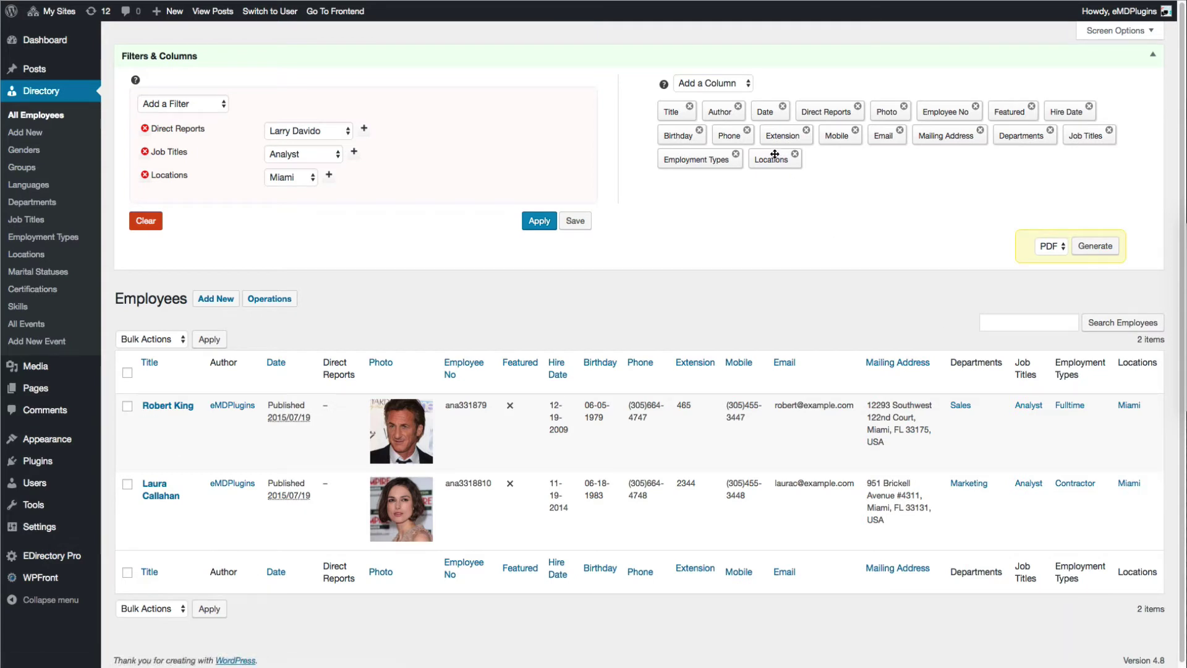
Reorder the columns: Locations after Author, Direct Reports later, Employee No after Title.
{"action": "left_click_drag", "start_coordinate": [777, 159], "coordinate": [757, 112]}
{"action": "left_click_drag", "start_coordinate": [866, 113], "coordinate": [841, 154]}
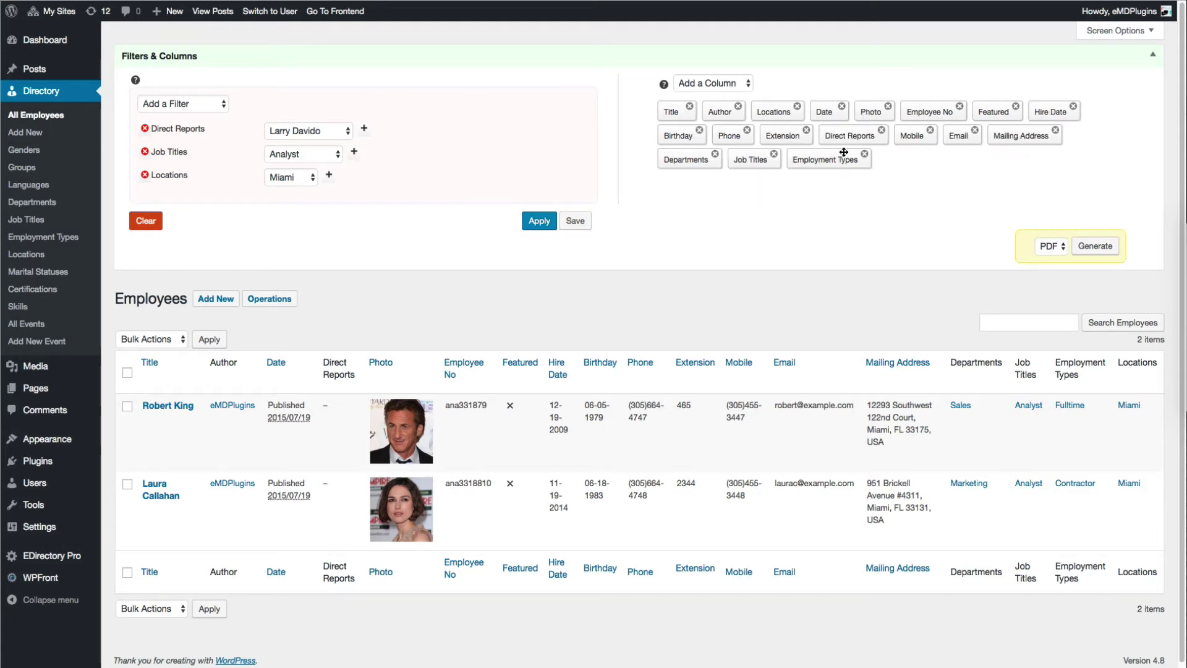
{"action": "left_click_drag", "start_coordinate": [920, 109], "coordinate": [720, 108]}
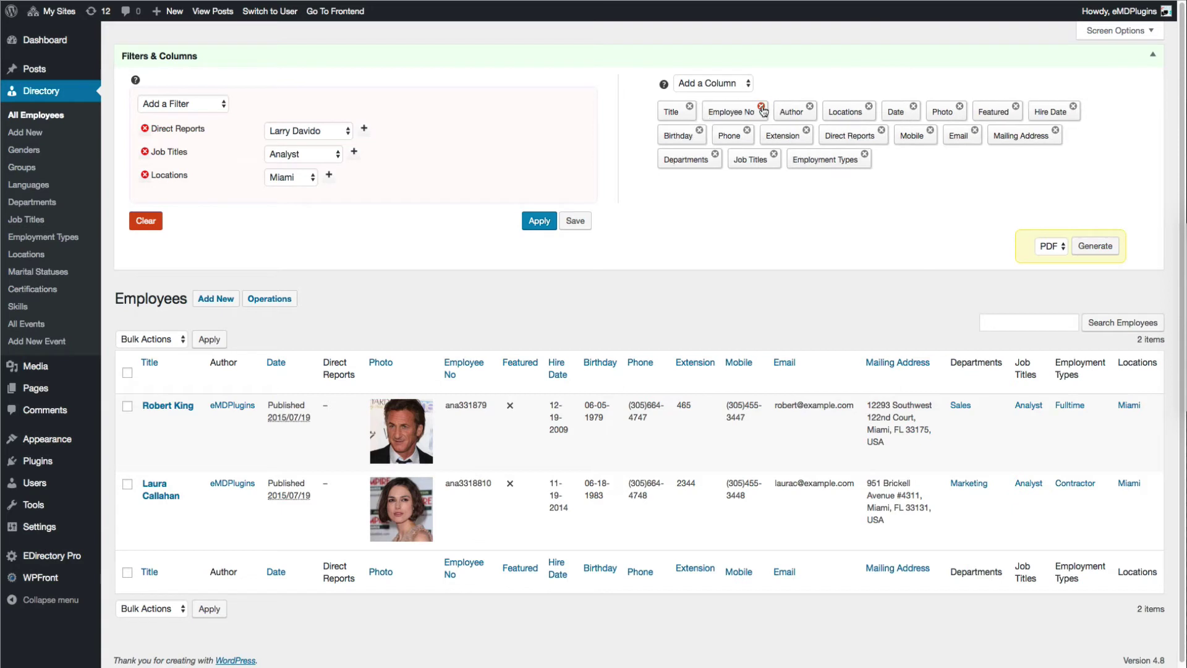
Remove the Author, Hire Date, Birthday and Employment Types columns and apply the layout.
{"action": "left_click", "coordinate": [811, 105]}
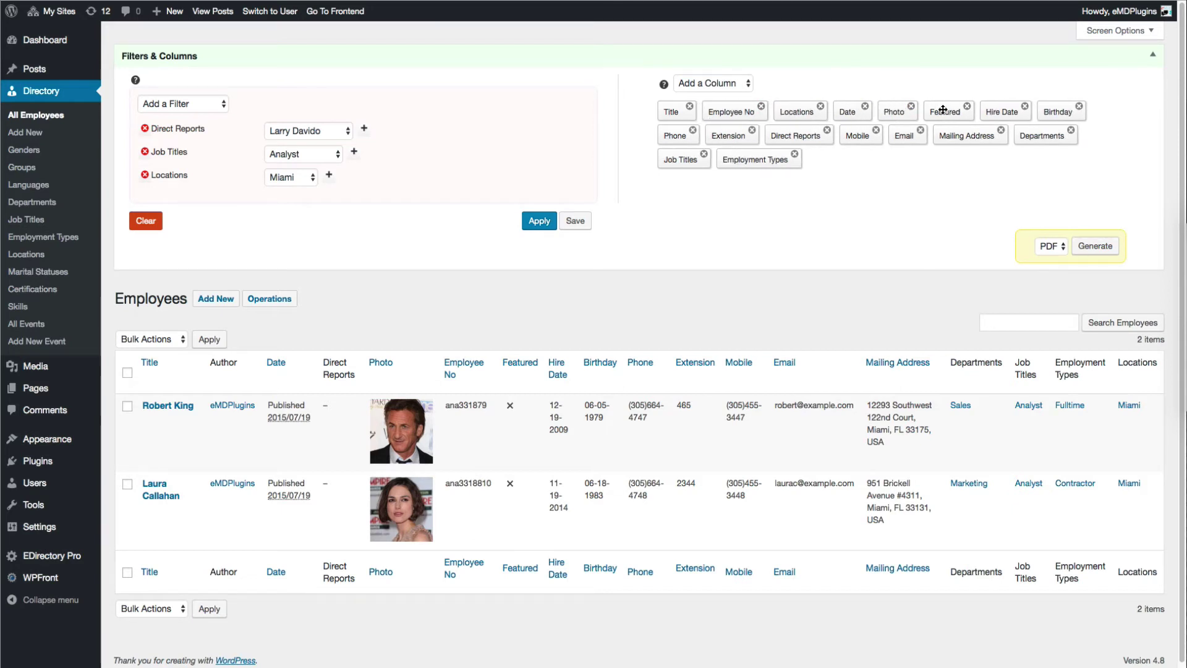
{"action": "left_click", "coordinate": [1025, 107]}
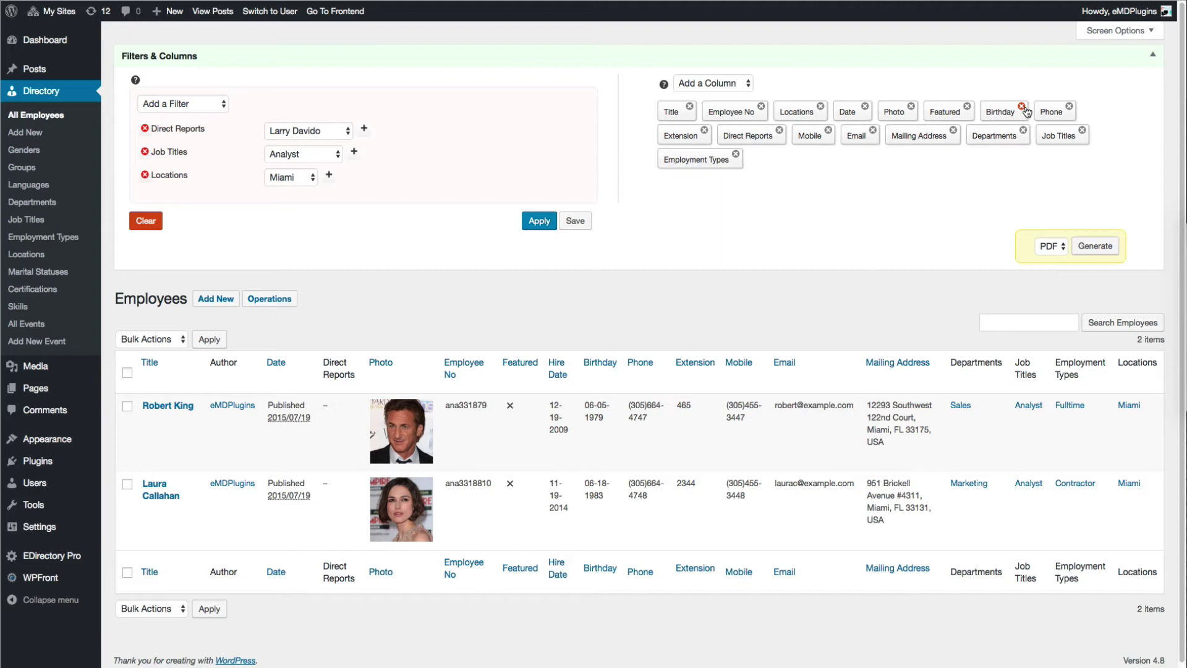
{"action": "left_click", "coordinate": [1025, 107]}
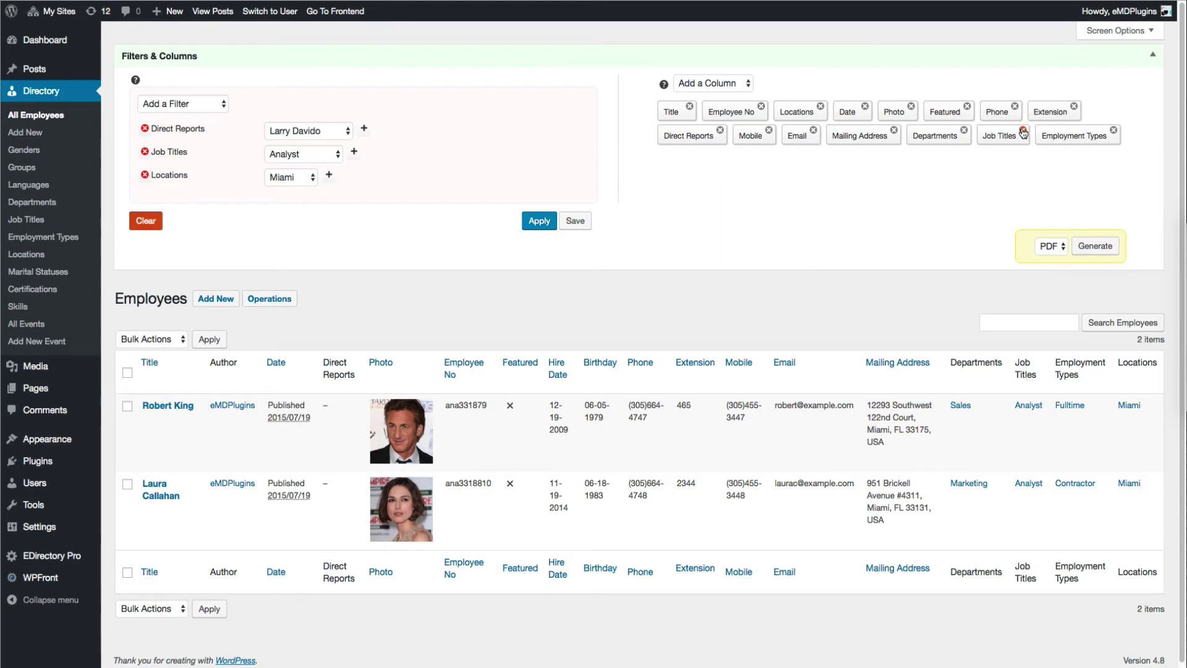
{"action": "left_click", "coordinate": [1114, 130]}
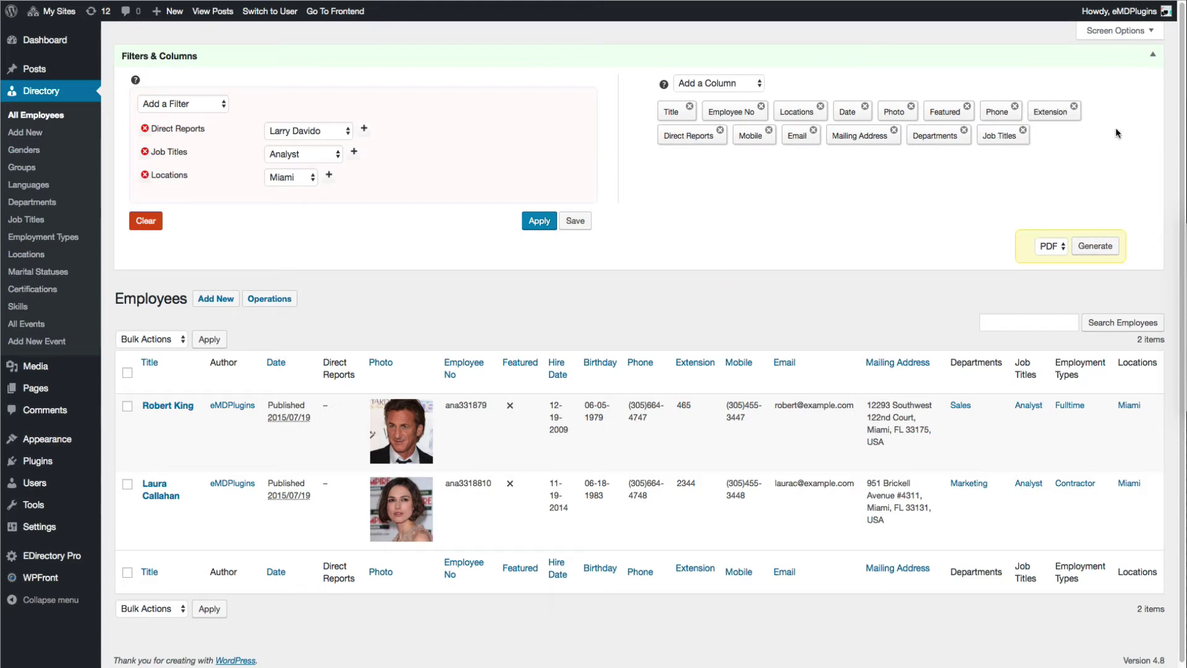
{"action": "left_click", "coordinate": [539, 221]}
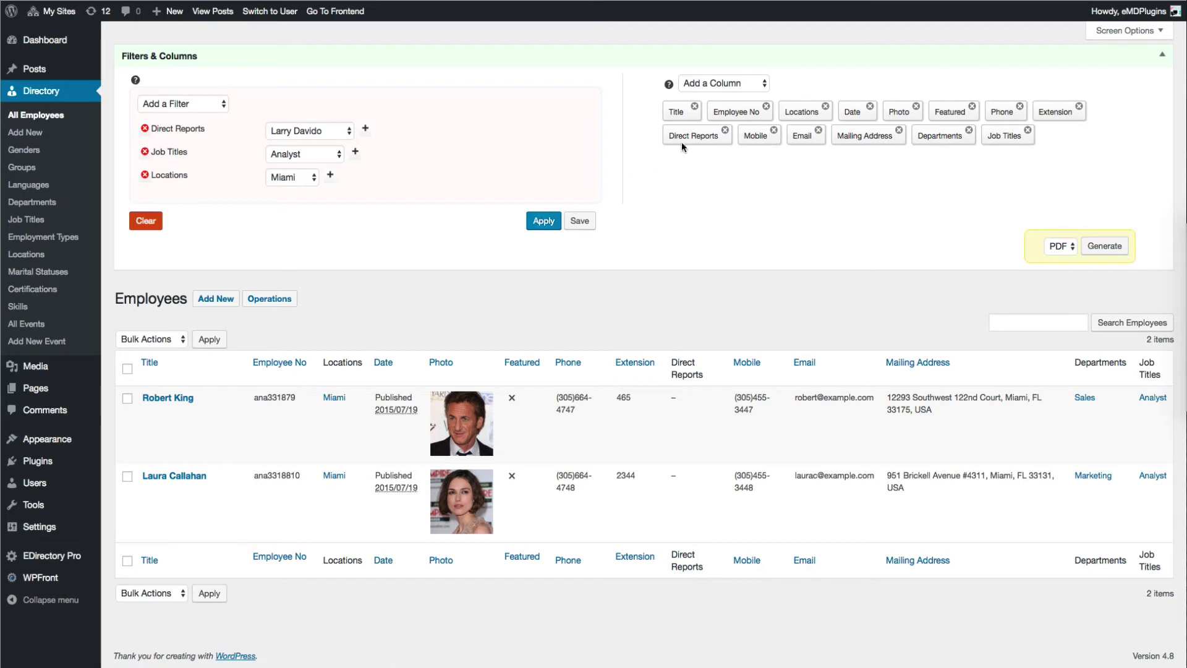
Add a Skills column to the filtered employee table and apply it.
{"action": "left_click", "coordinate": [702, 90]}
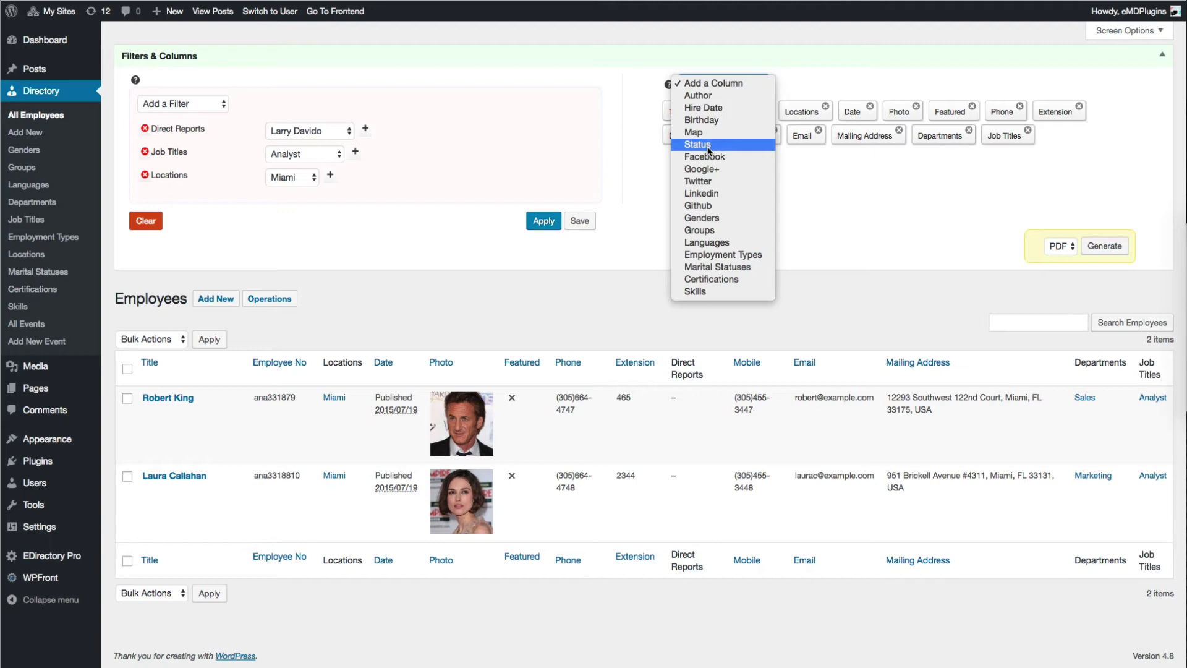
{"action": "left_click", "coordinate": [709, 291]}
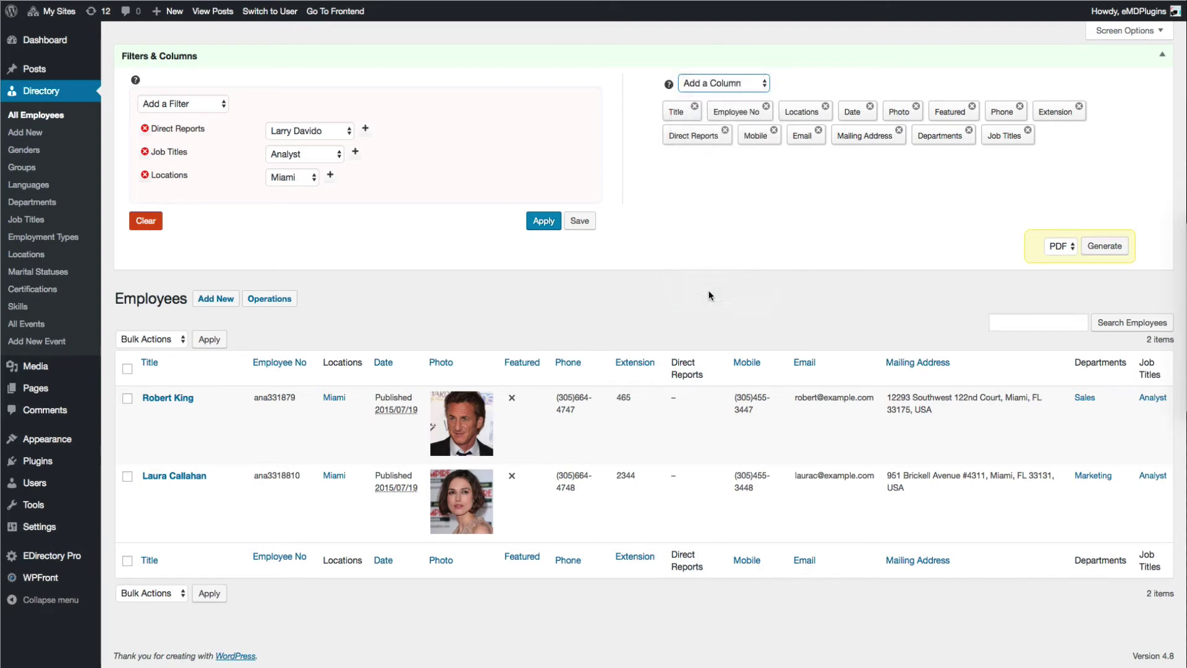
{"action": "left_click", "coordinate": [547, 221]}
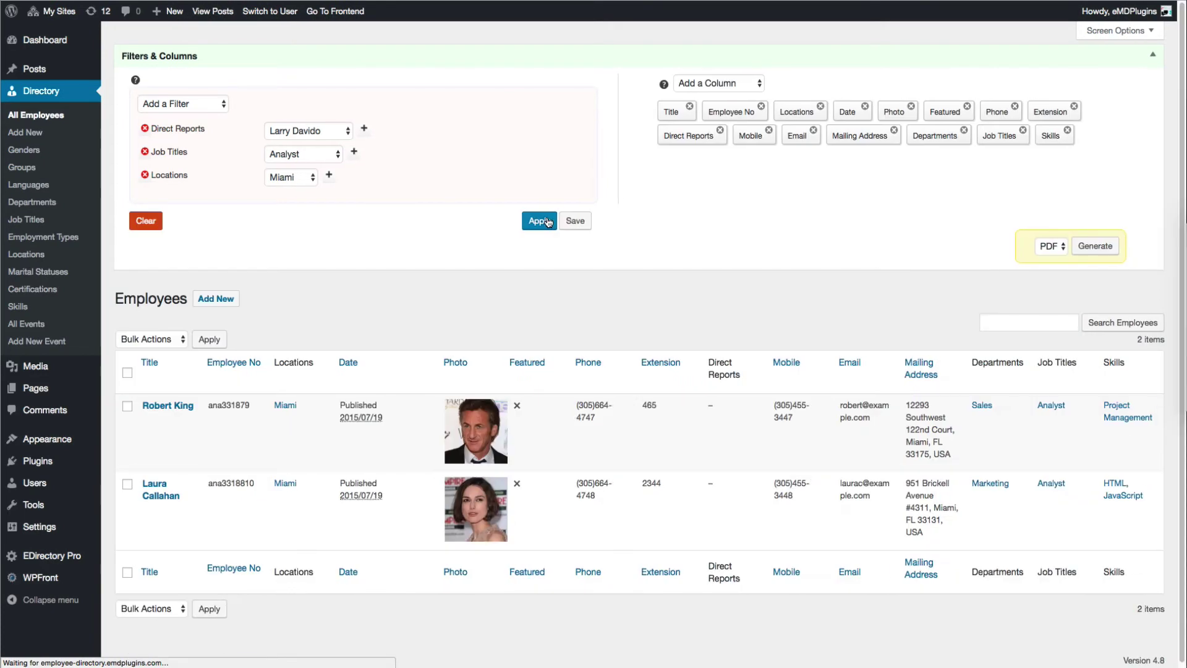
Generate a PDF export of the filtered employee list.
{"action": "left_click", "coordinate": [1063, 245]}
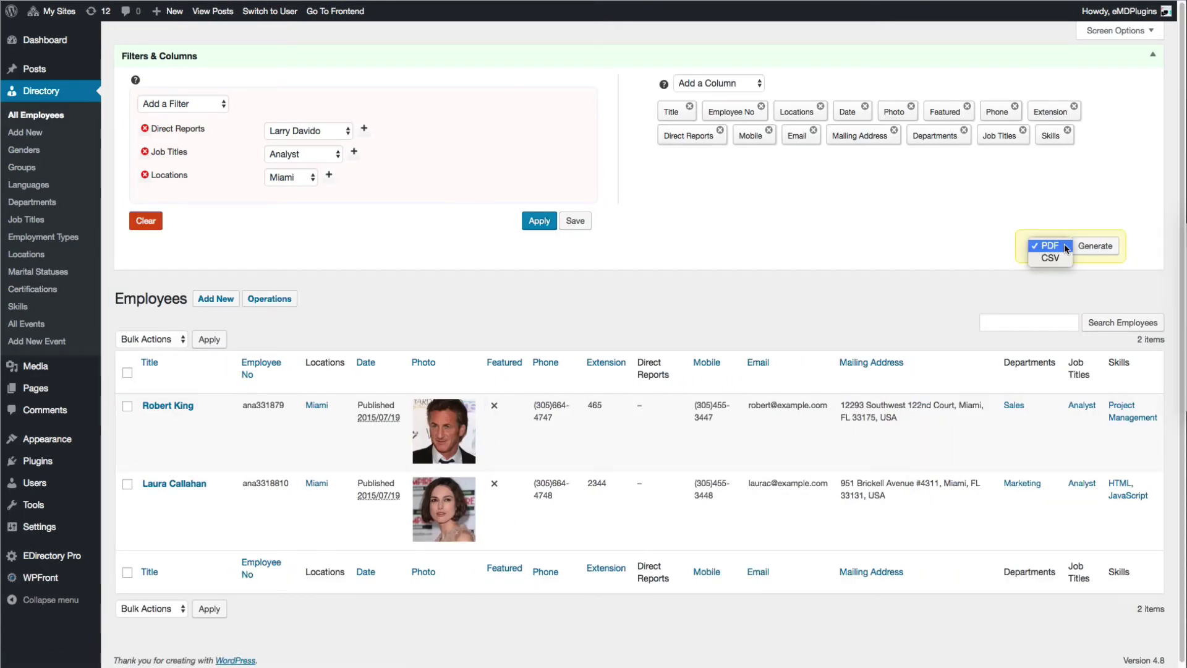
{"action": "left_click", "coordinate": [1065, 247]}
{"action": "left_click", "coordinate": [1095, 248]}
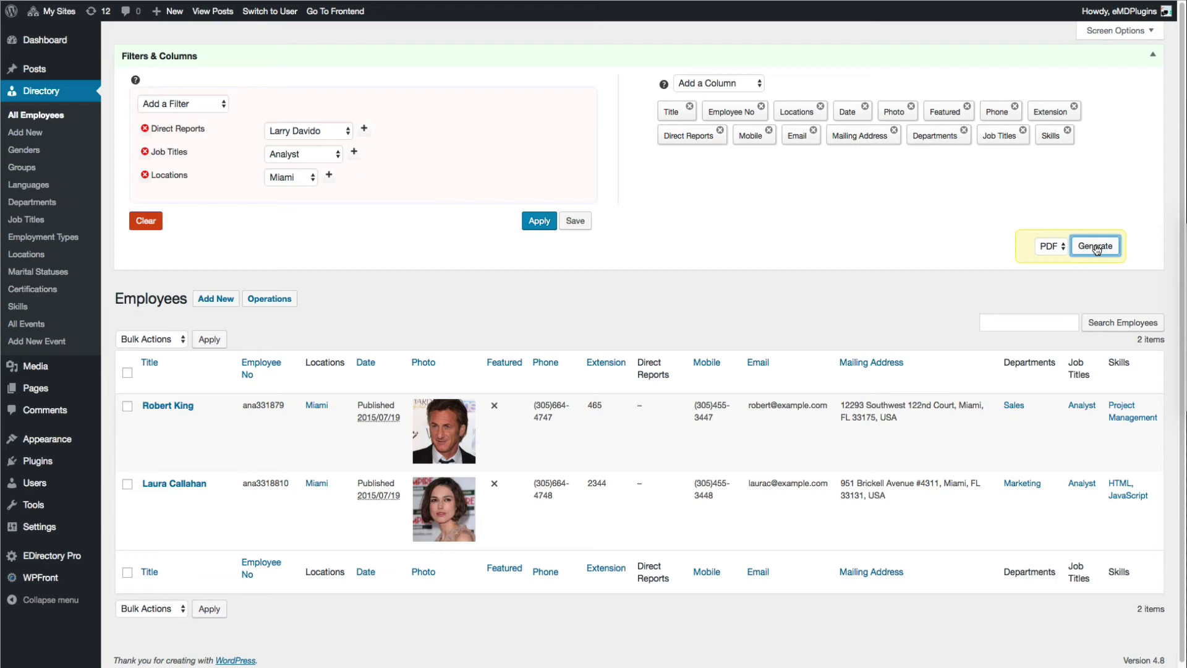
Save the current setup as a filter named after the manager, Miami and analyst.
{"action": "left_click", "coordinate": [575, 222]}
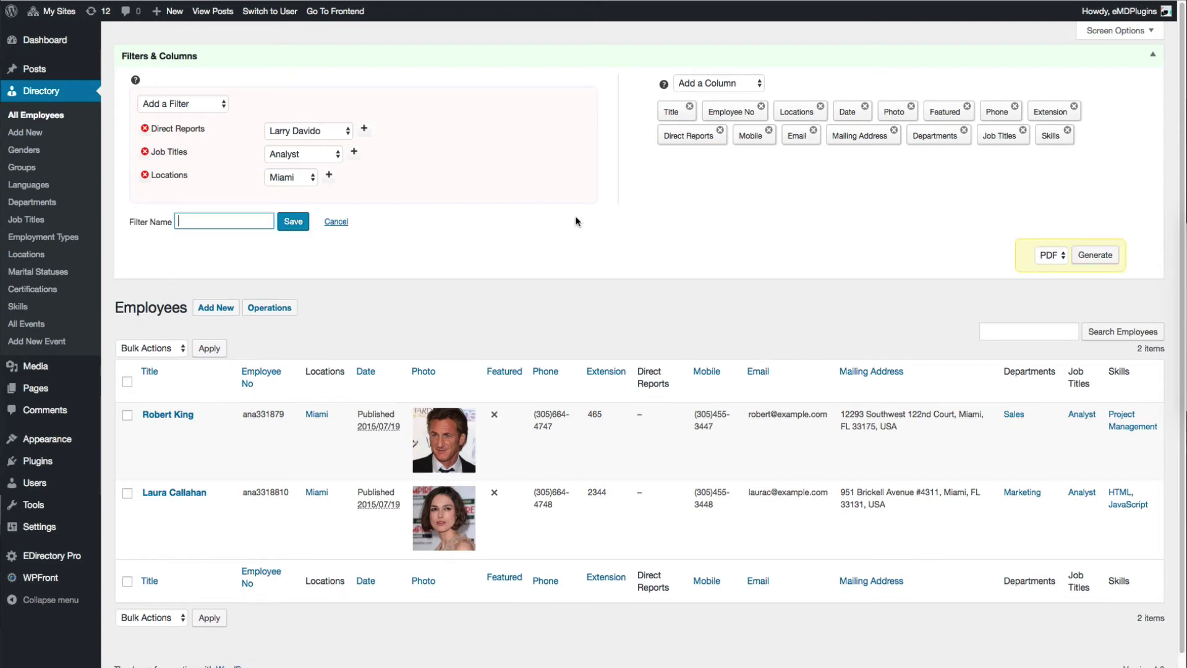
{"action": "type", "text": "Larry- Miami- analyst"}
{"action": "left_click", "coordinate": [294, 227]}
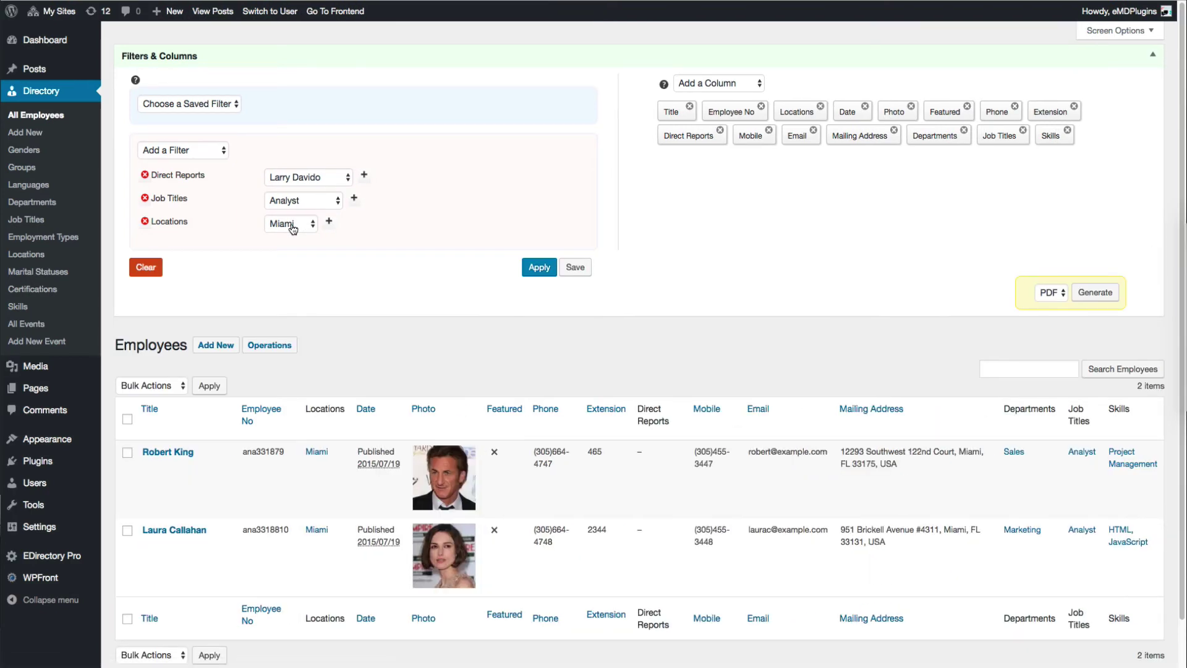
Clear all filters, then load the saved Miami analyst filter from the saved-filter list.
{"action": "left_click", "coordinate": [148, 267]}
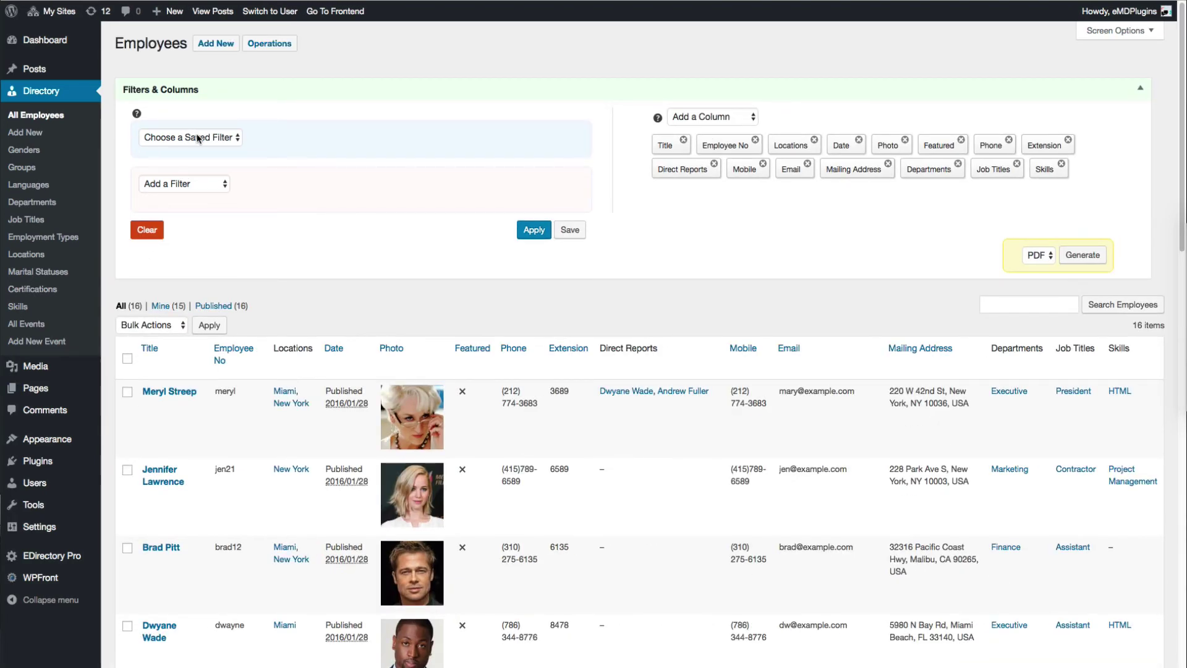
{"action": "scroll", "coordinate": [281, 442], "scroll_direction": "down", "scroll_amount": 10}
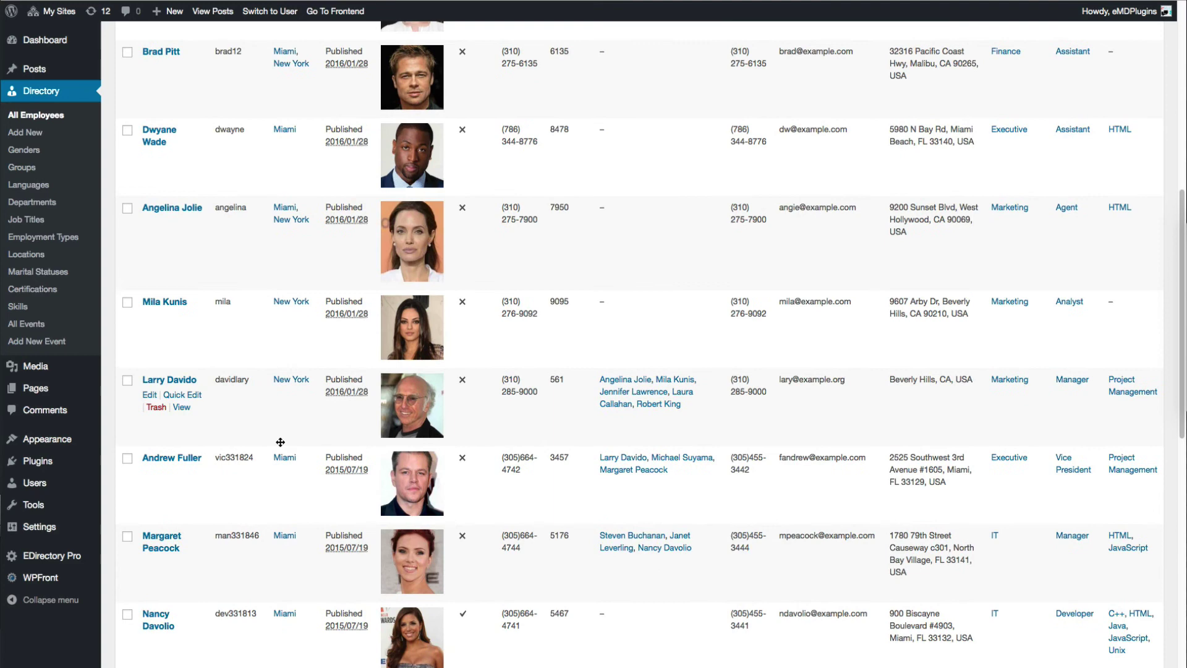
{"action": "scroll", "coordinate": [280, 442], "scroll_direction": "up", "scroll_amount": 10}
{"action": "left_click", "coordinate": [202, 138]}
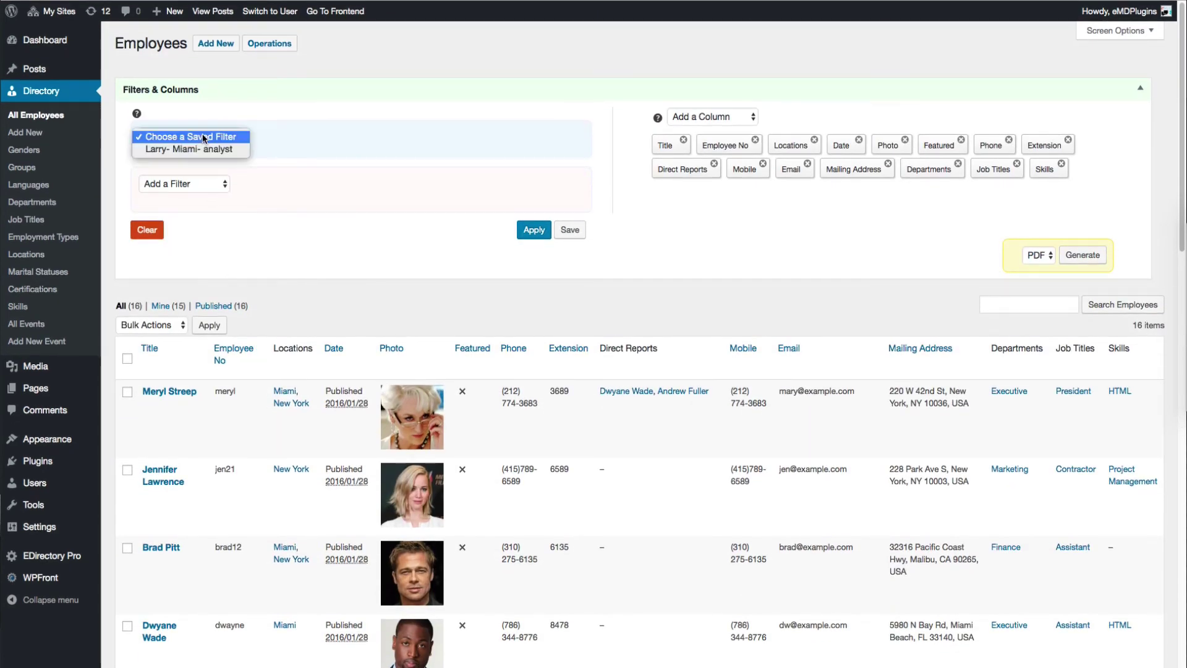
{"action": "left_click", "coordinate": [200, 150]}
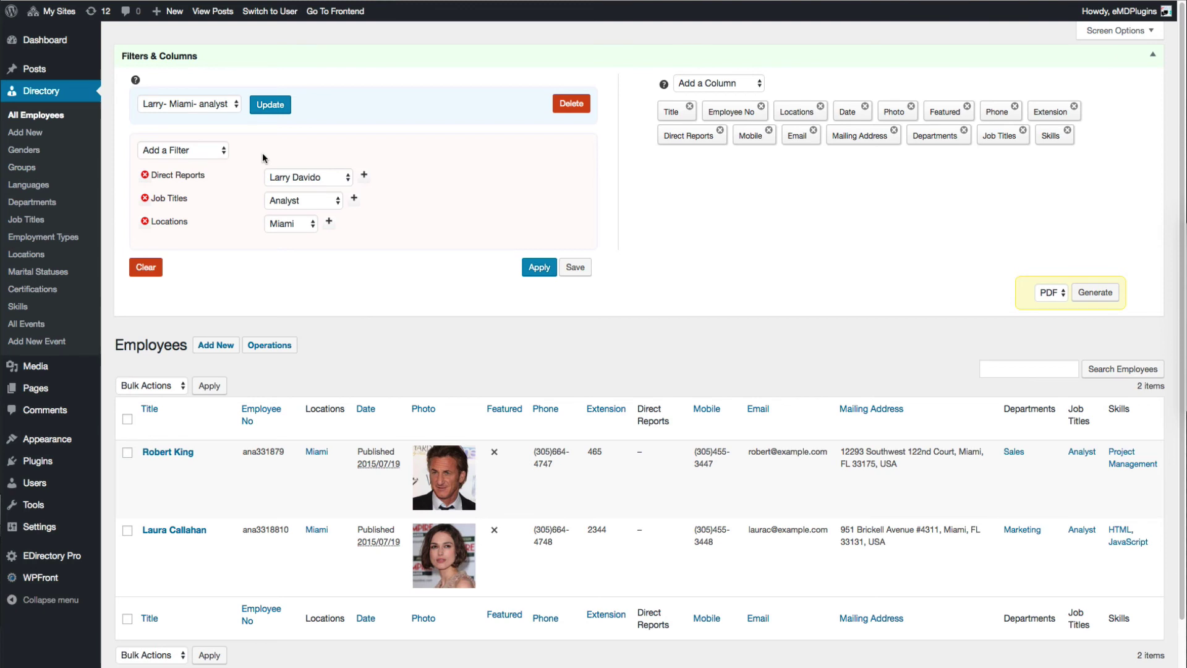
In All Events, add a Companywide filter set to Exists and apply it.
{"action": "left_click", "coordinate": [29, 326]}
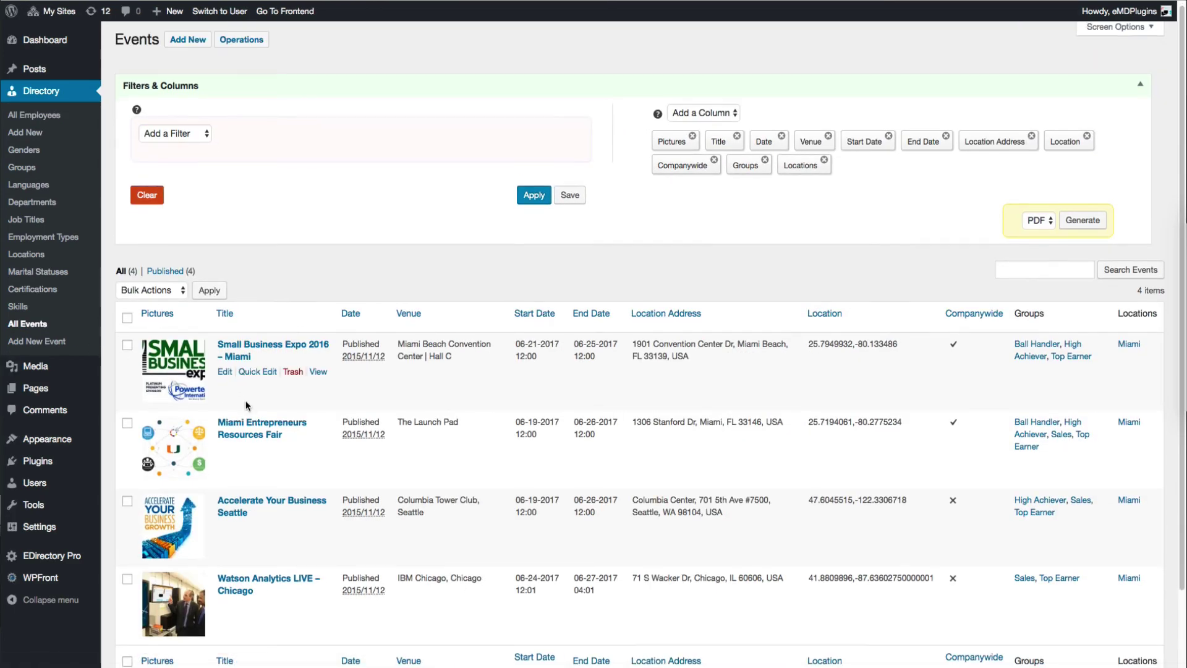
{"action": "scroll", "coordinate": [246, 406], "scroll_direction": "down", "scroll_amount": 3}
{"action": "scroll", "coordinate": [246, 405], "scroll_direction": "up", "scroll_amount": 3}
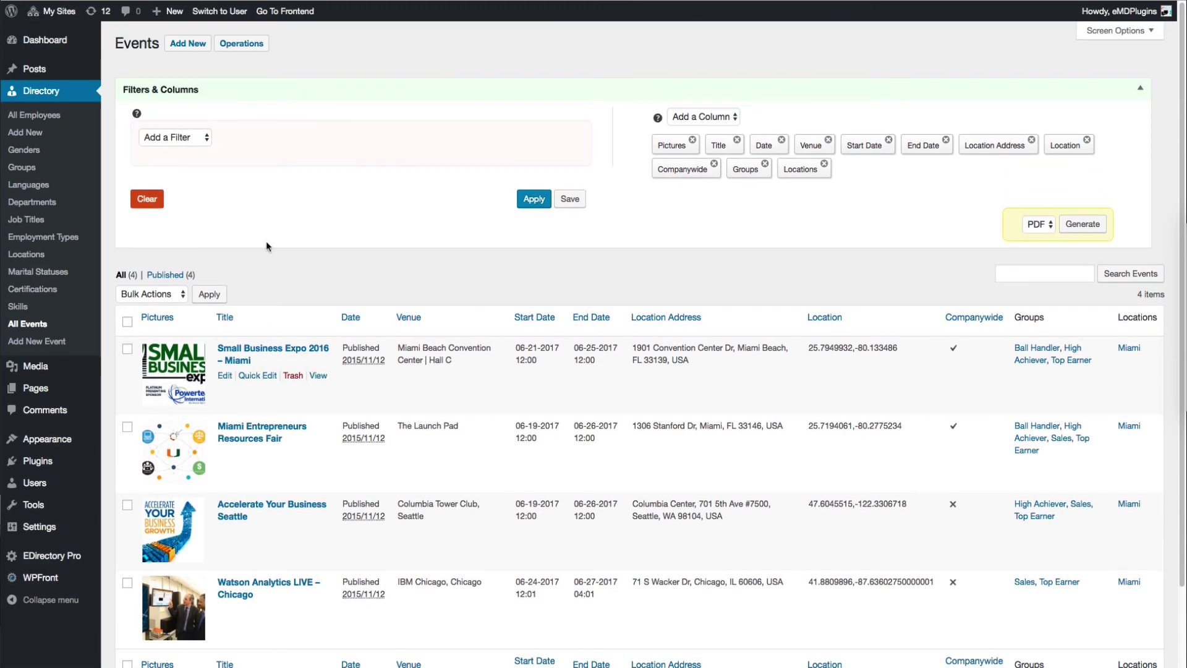
{"action": "left_click", "coordinate": [198, 136]}
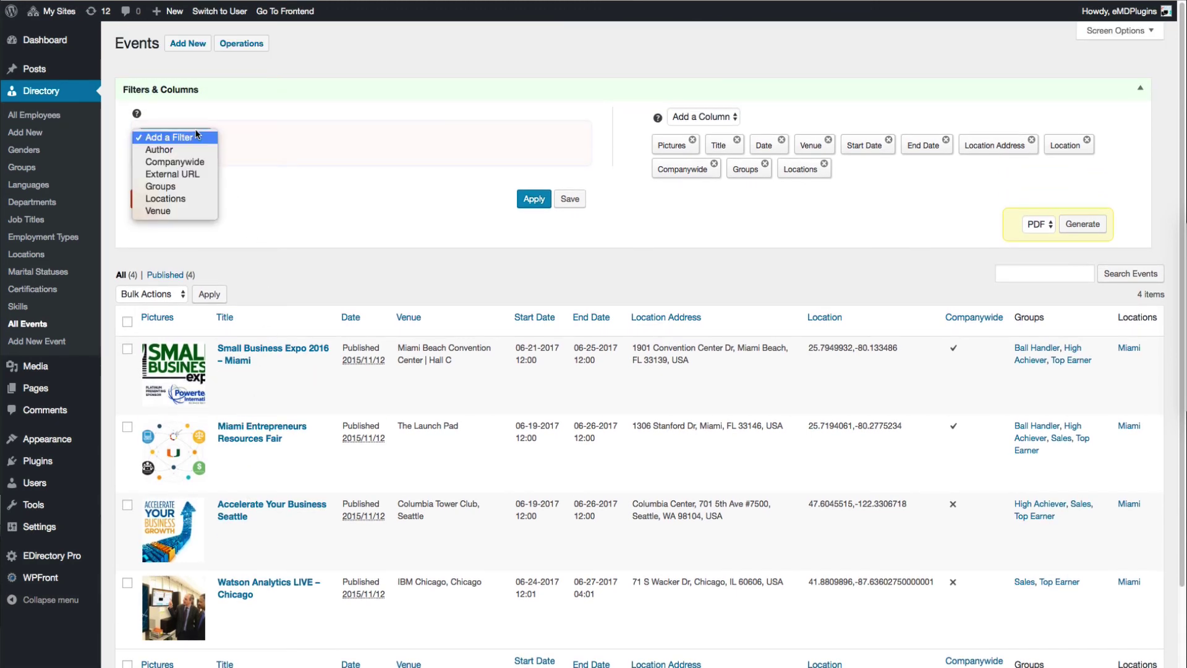
{"action": "left_click", "coordinate": [195, 164]}
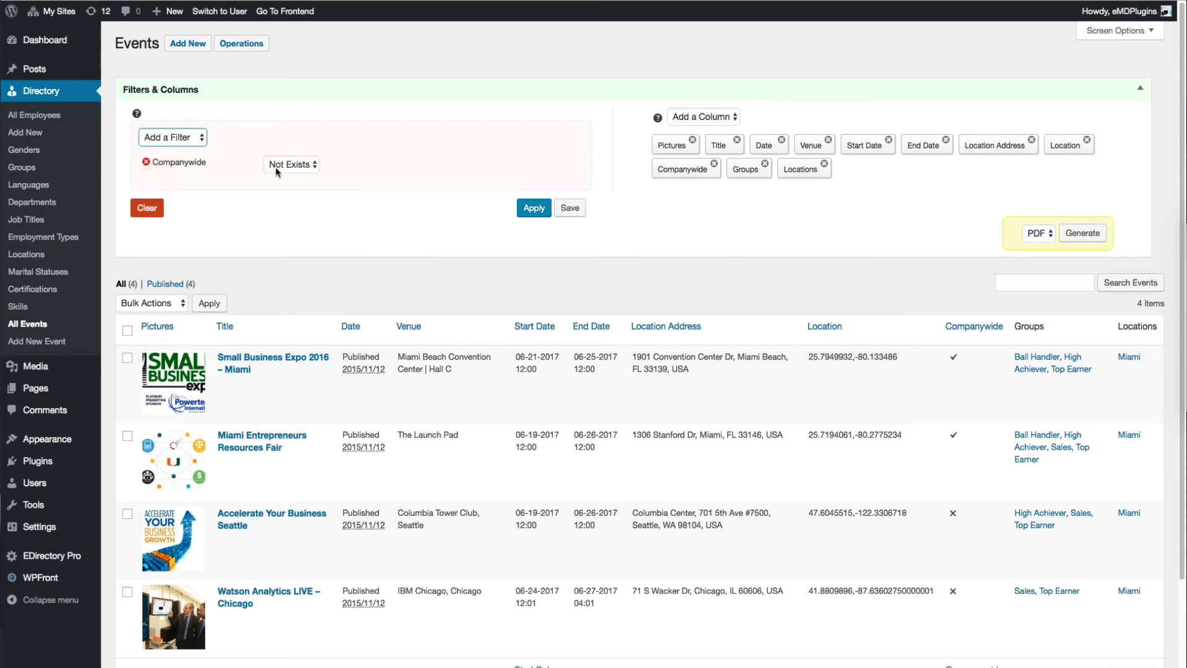
{"action": "left_click", "coordinate": [291, 165]}
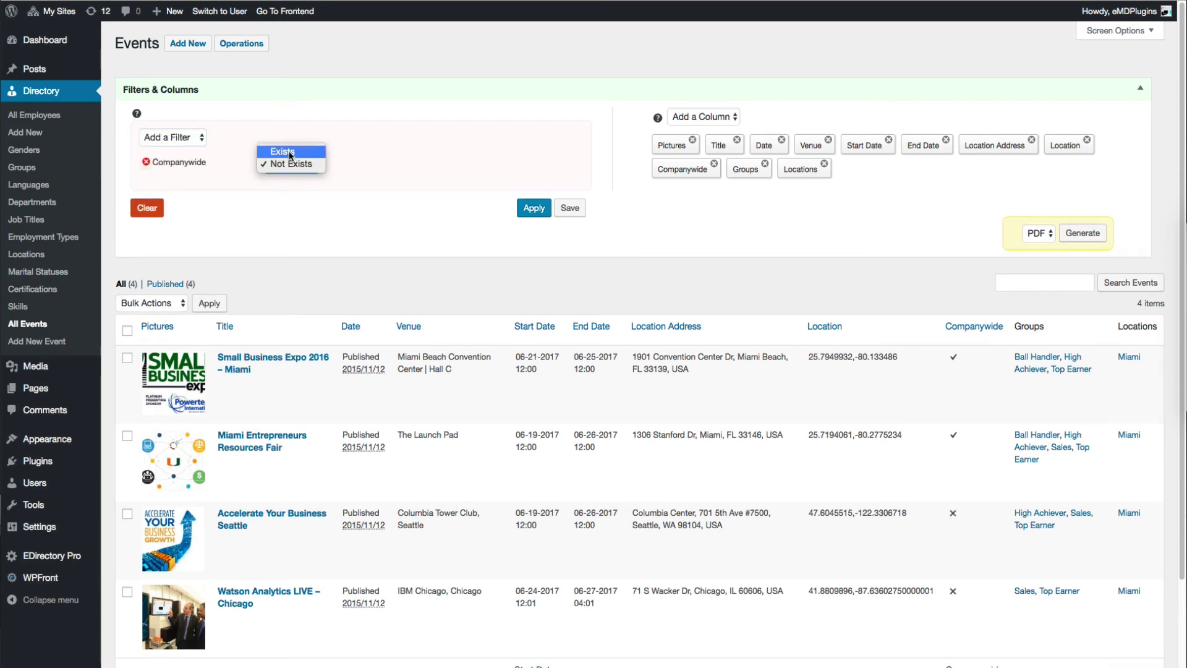
{"action": "key", "text": "Up"}
{"action": "key", "text": "Return"}
{"action": "left_click", "coordinate": [532, 211]}
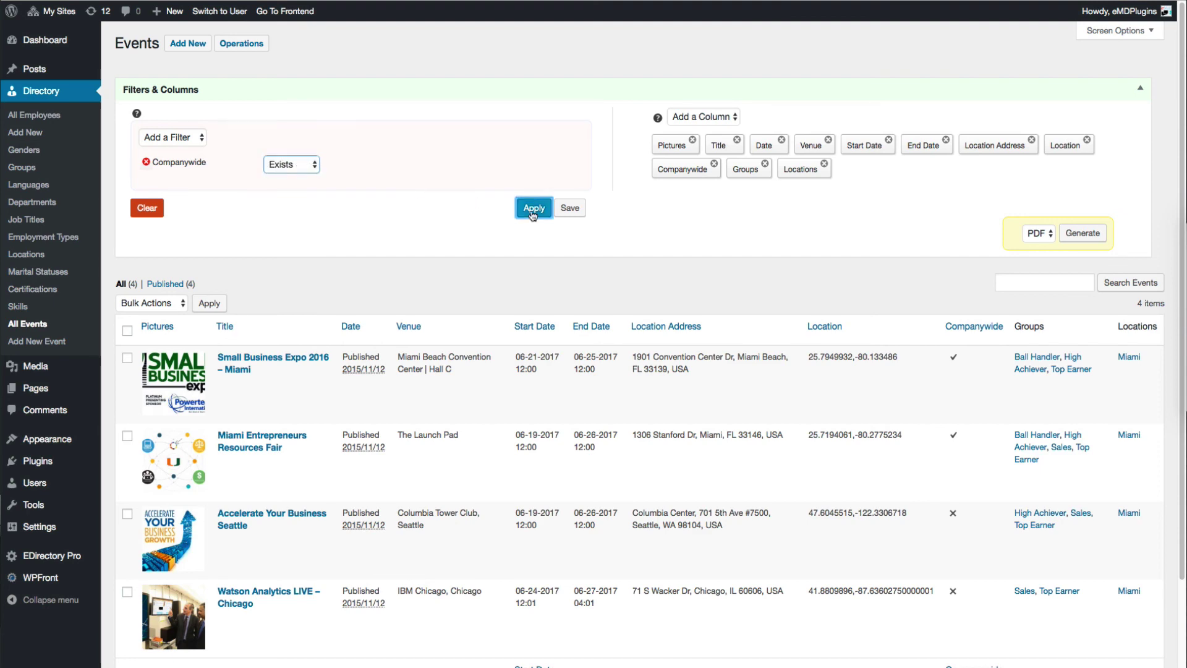